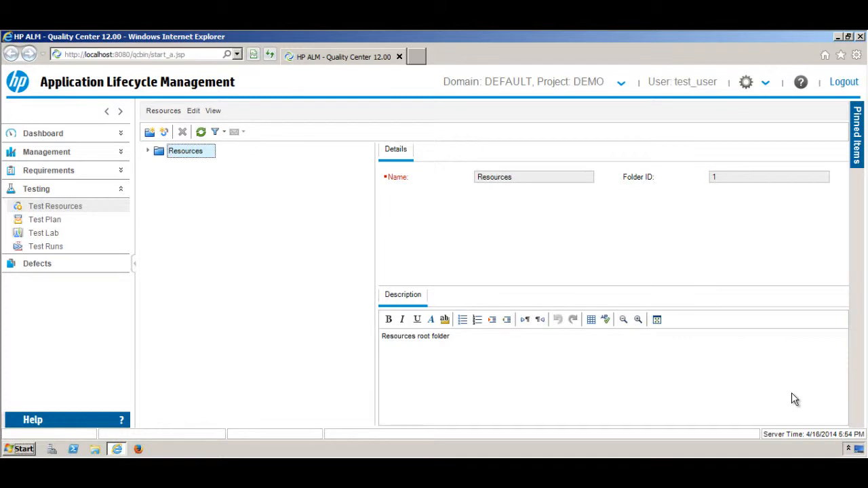
Step: In the Test Lab module, create a test set folder named "Release 10.7" directly under Root
click(57, 237)
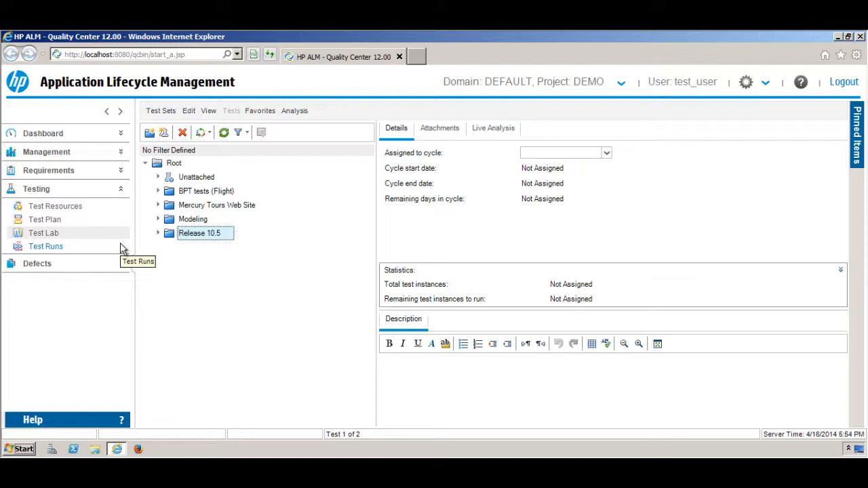
click(179, 165)
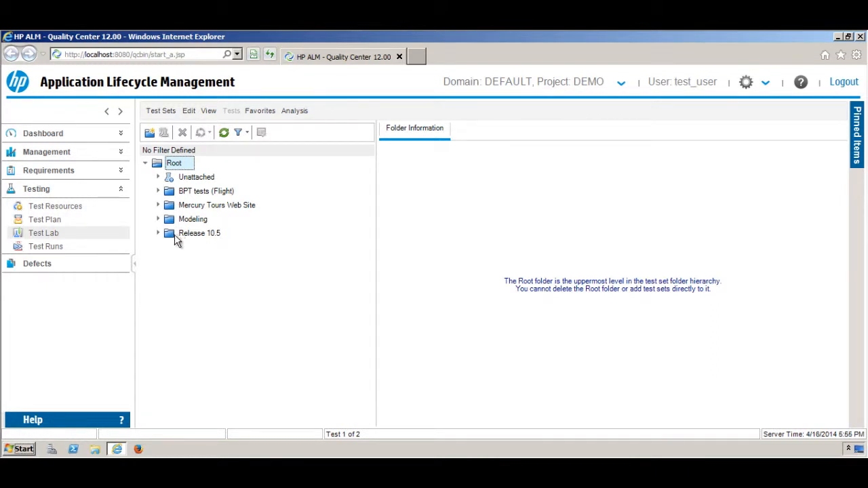
click(150, 135)
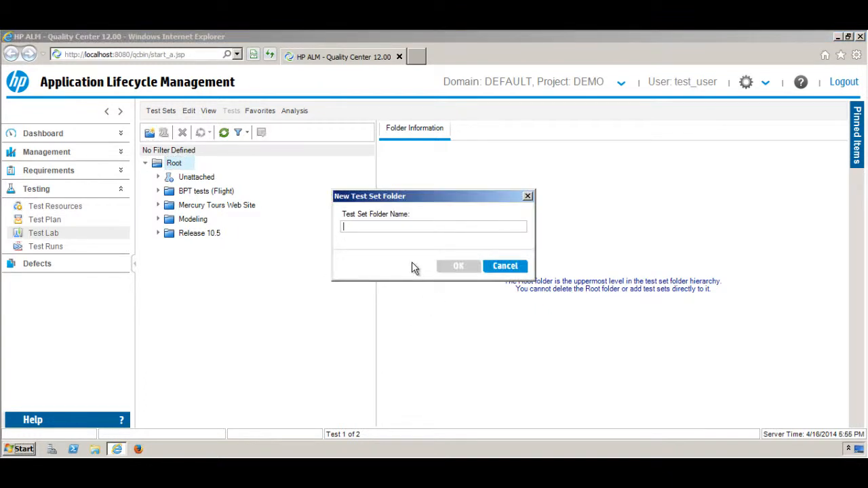
text(Rele)
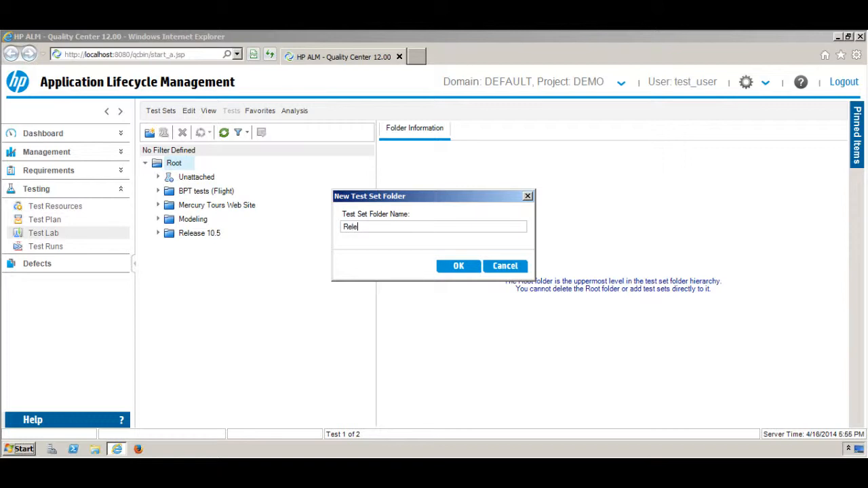
text(ase 10.7)
click(457, 266)
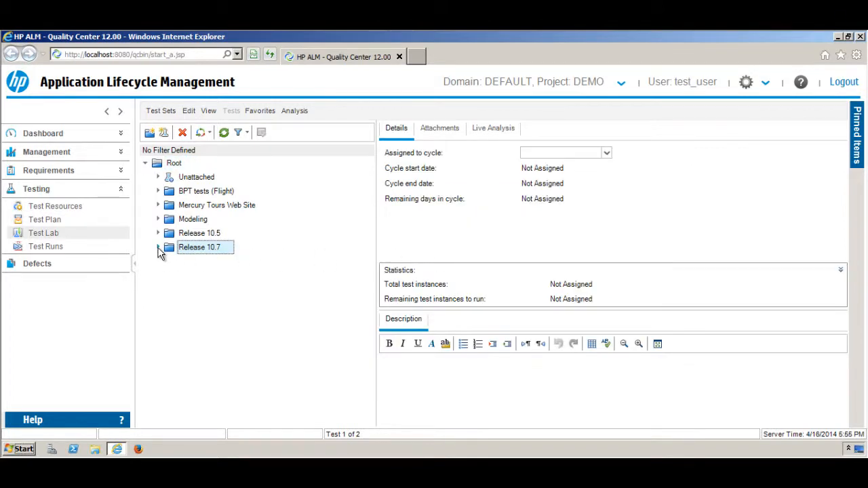
Step: Create a subfolder named "Cycle 1" inside the Release 10.7 test set folder
right_click(178, 248)
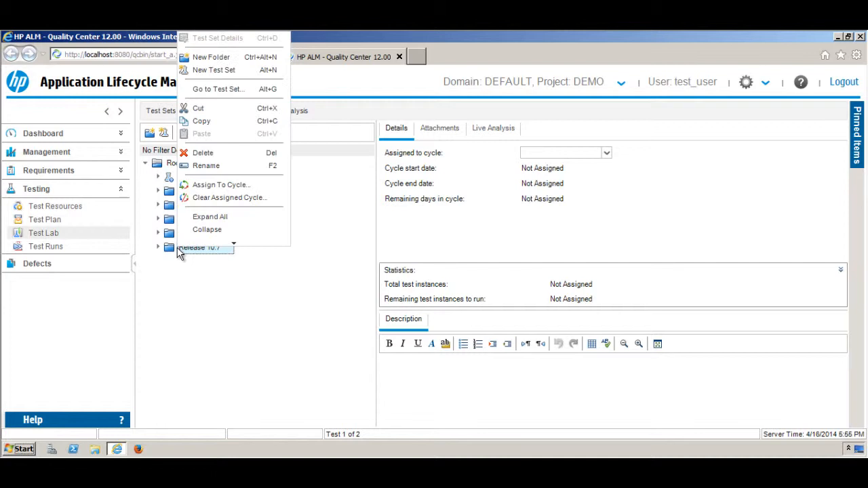
click(239, 57)
text(Cycle 1)
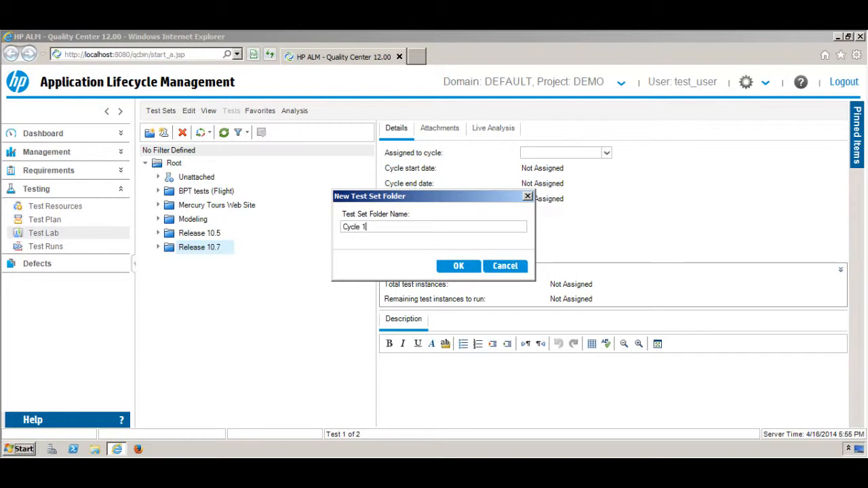
click(461, 267)
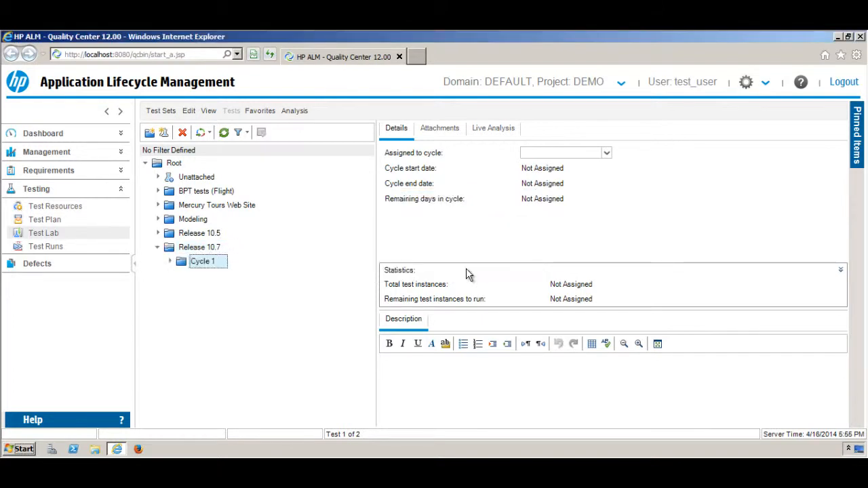
Step: Assign the new Cycle 1 folder to Cycle 1 of Release 10.7 under Mercury Tours Application
right_click(208, 265)
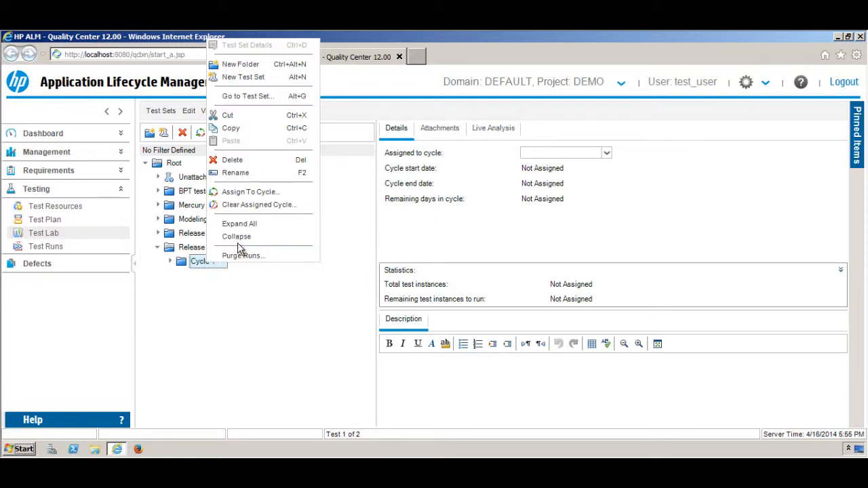
click(251, 193)
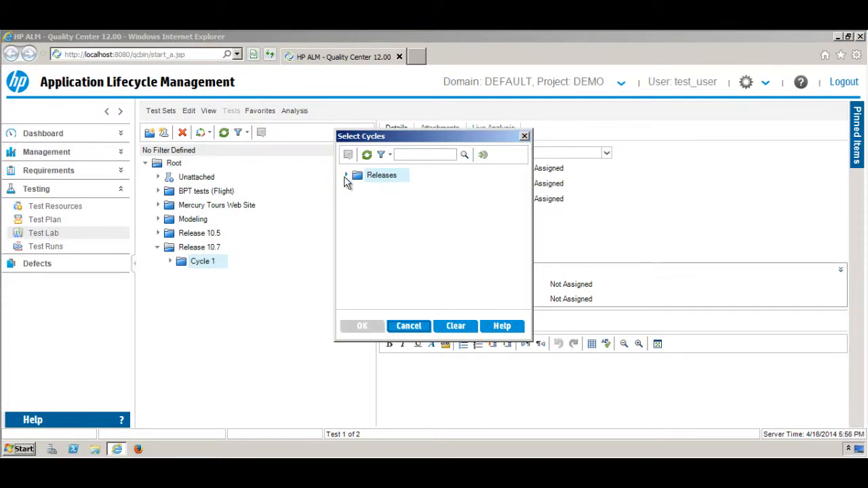
click(346, 176)
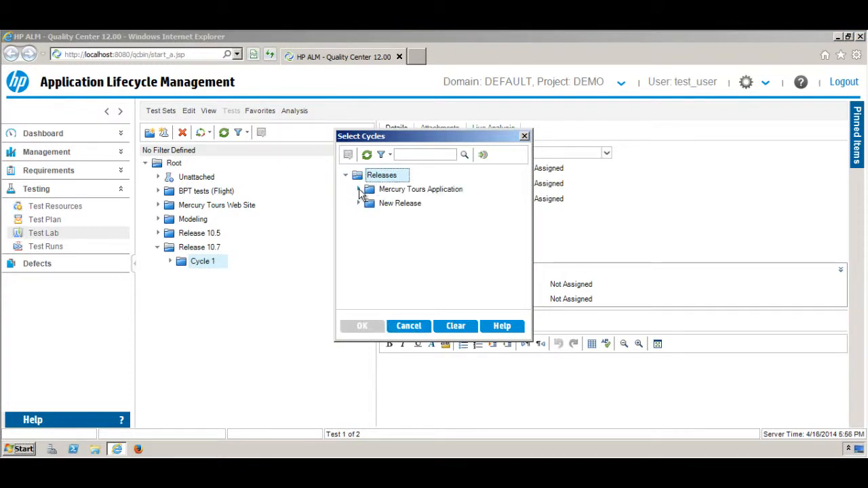
click(358, 189)
click(371, 231)
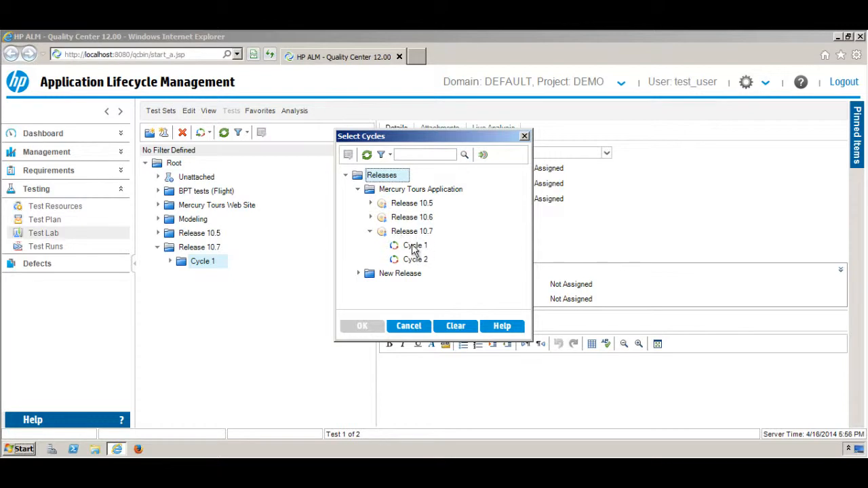
click(416, 248)
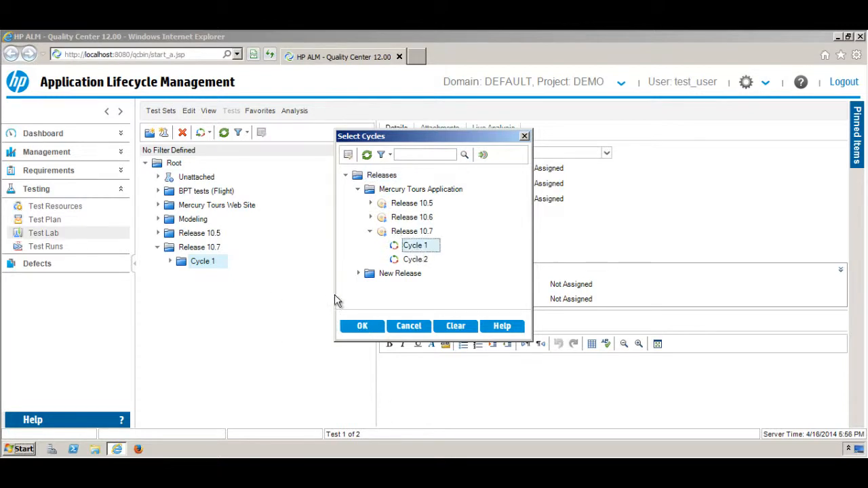
click(366, 325)
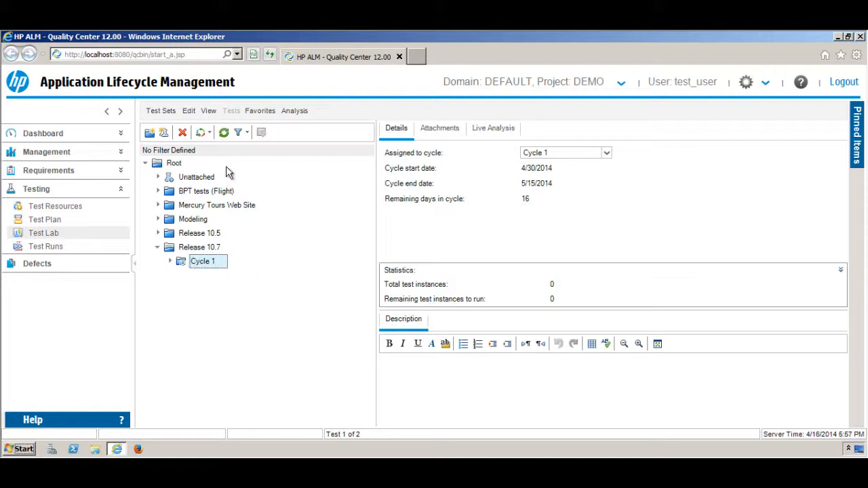
Step: Create a test set named "New Test Set" with type Default in the Cycle 1 folder
click(164, 135)
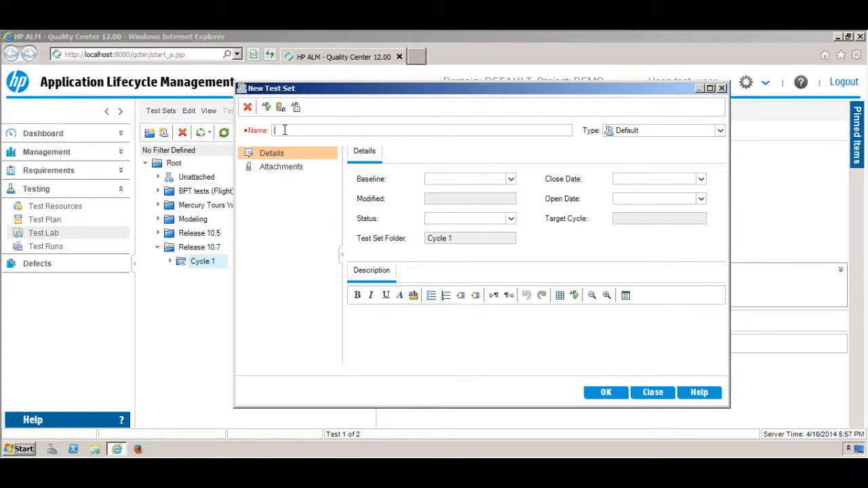
text(New test)
key(BackSpace)
key(BackSpace)
key(BackSpace)
key(BackSpace)
key(BackSpace)
text(Test Set)
click(720, 131)
click(681, 118)
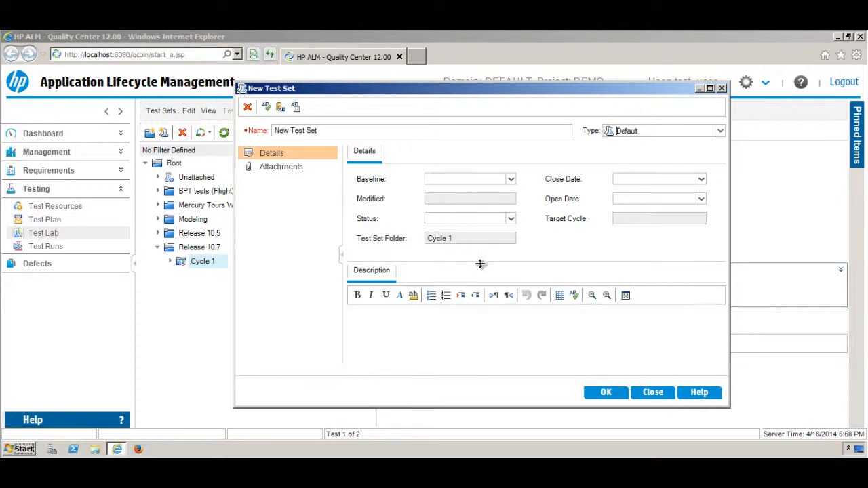
click(606, 393)
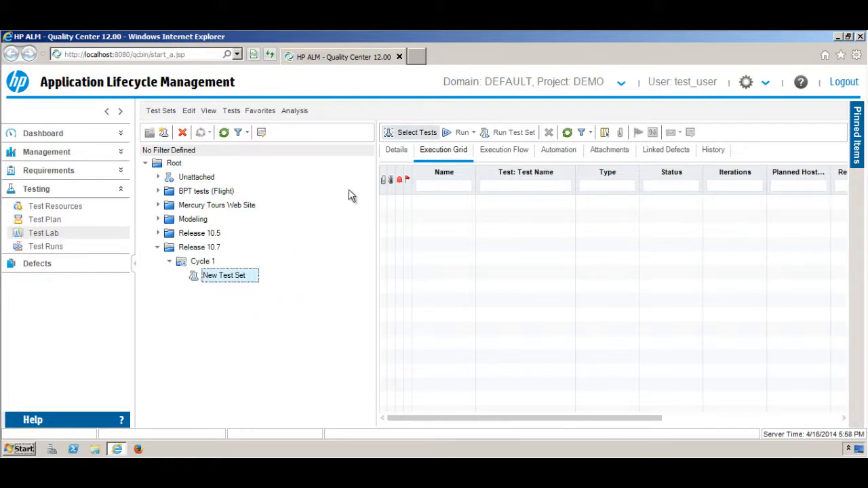
Step: Add the "Login with an existing user account" test from the User Account subject folder to the new test set
click(407, 134)
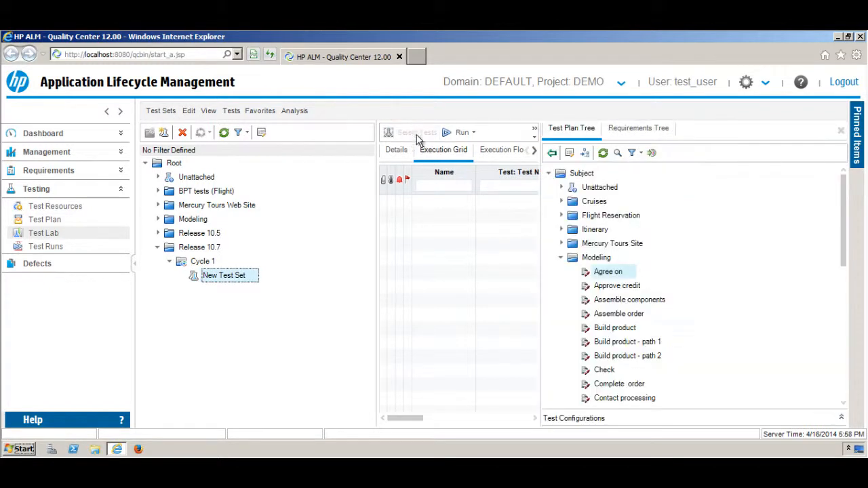
double_click(570, 258)
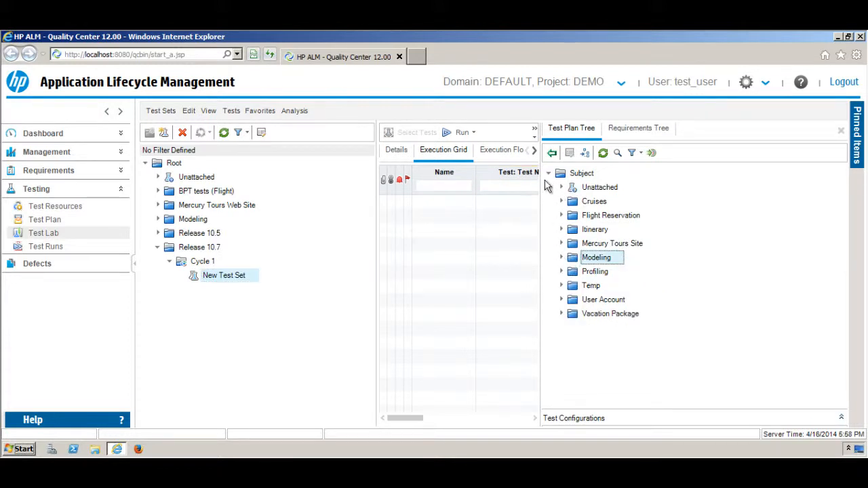
click(561, 300)
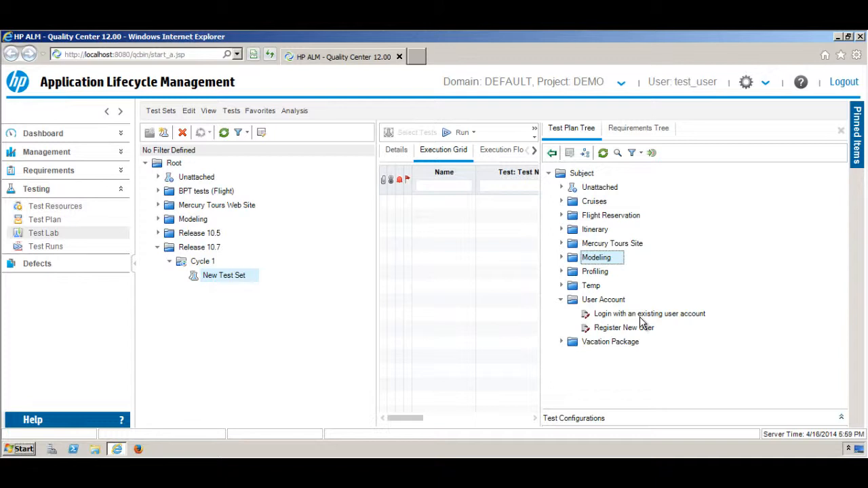
click(640, 315)
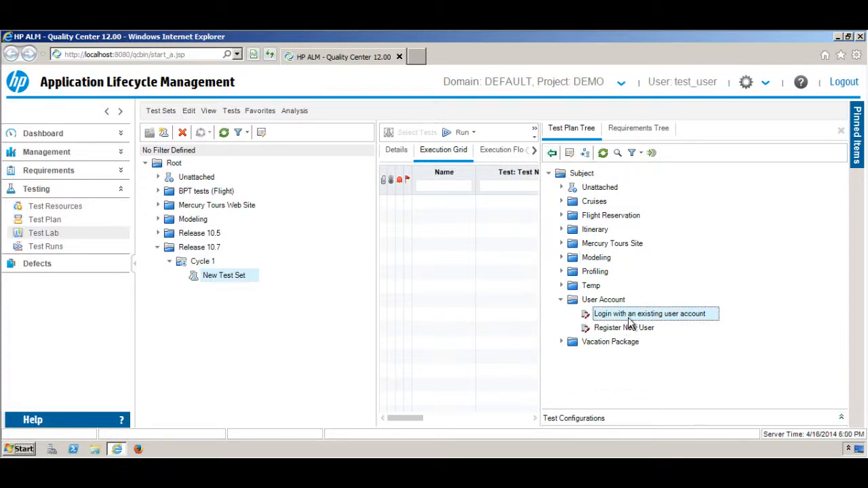
click(555, 158)
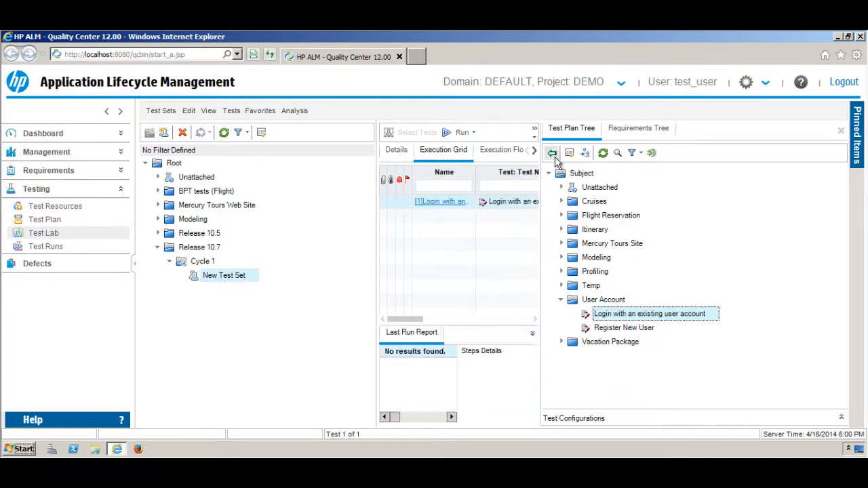
Step: Add the "Register New User" test to the test set, accepting its parameters without entering actual values
click(630, 330)
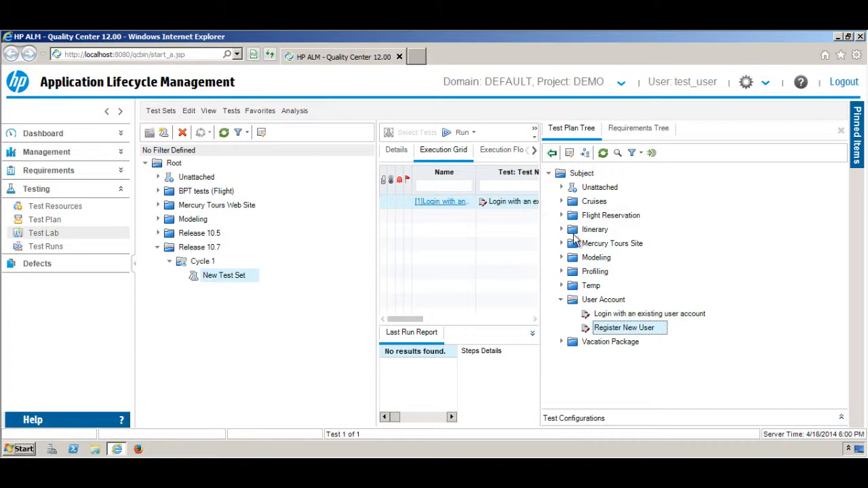
click(552, 154)
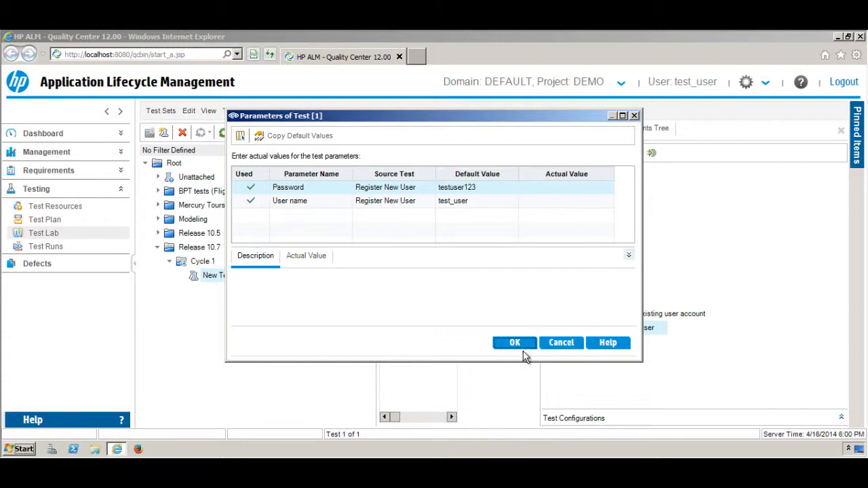
click(516, 343)
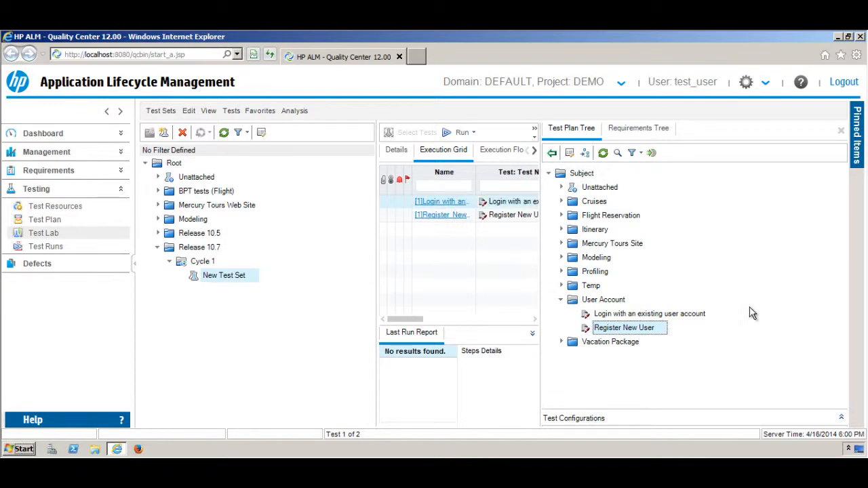
Step: Examine the Vacation Package and User Managment requirements under Mercury Tours Application in the requirements tree for test selection
click(661, 132)
click(550, 187)
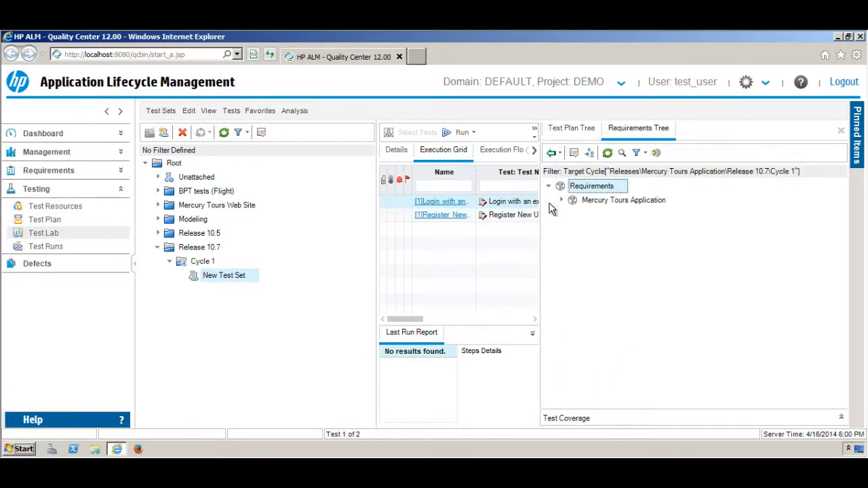
click(560, 200)
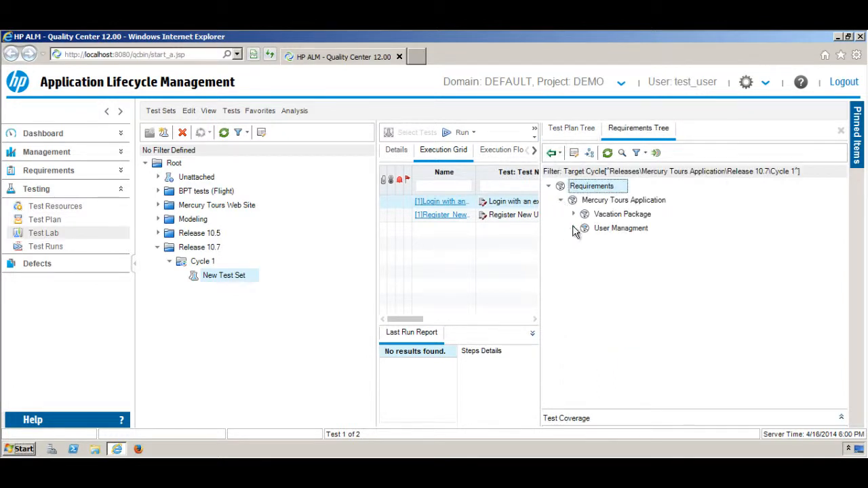
click(573, 228)
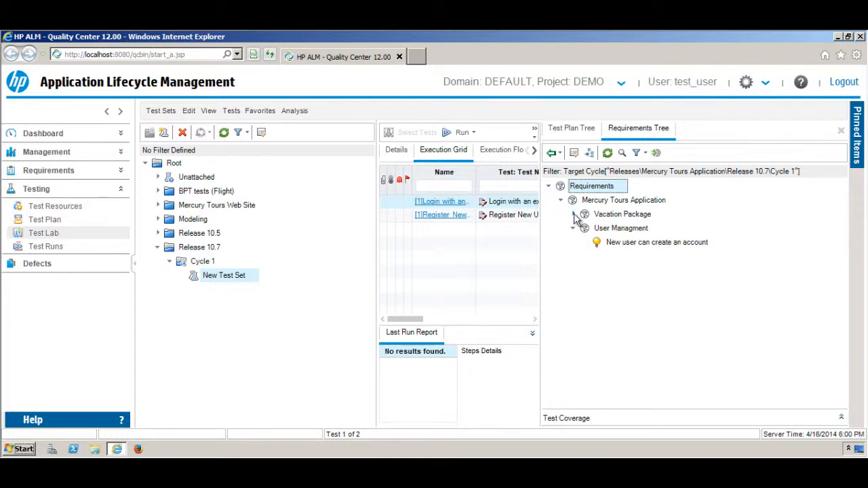
click(573, 214)
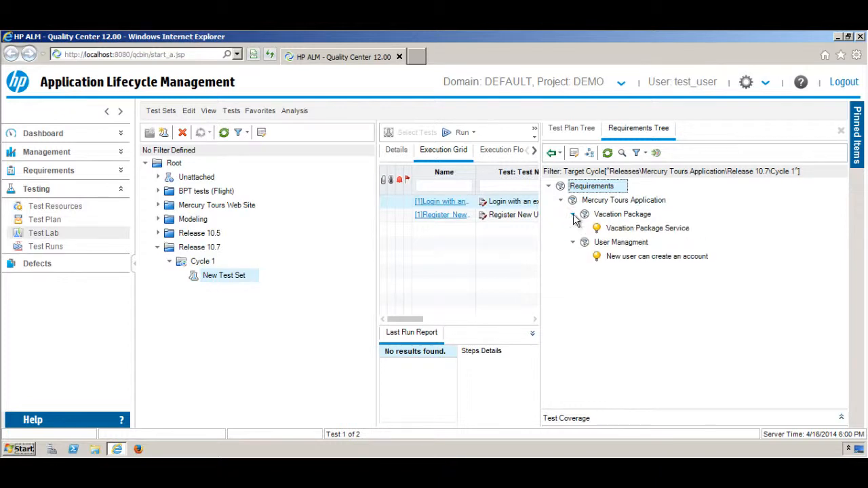
Step: Return to the test plan tree and close the test selection pane
click(574, 132)
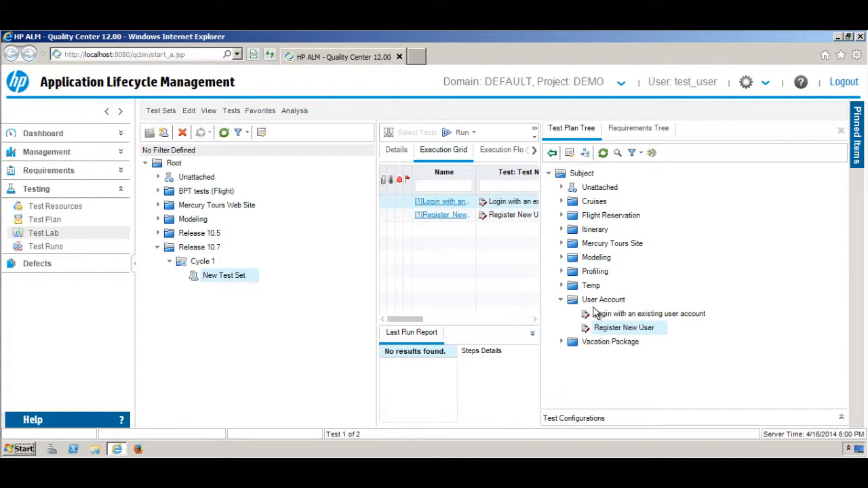
drag(614, 327, 536, 215)
click(841, 131)
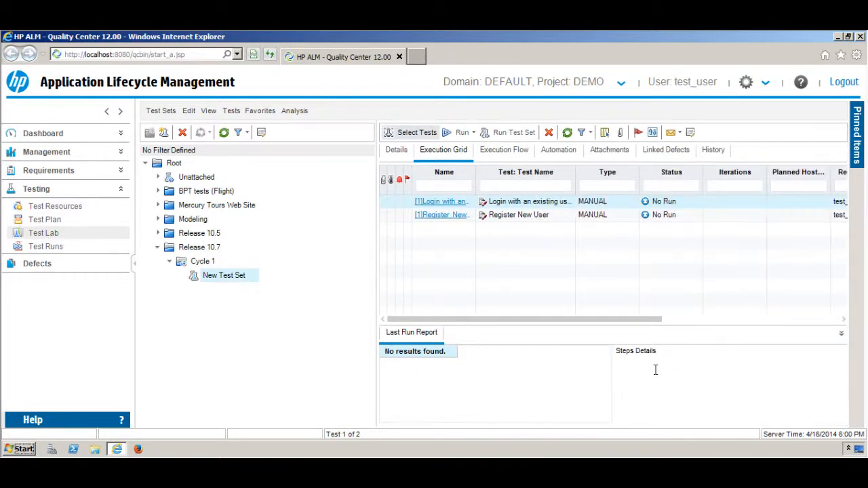